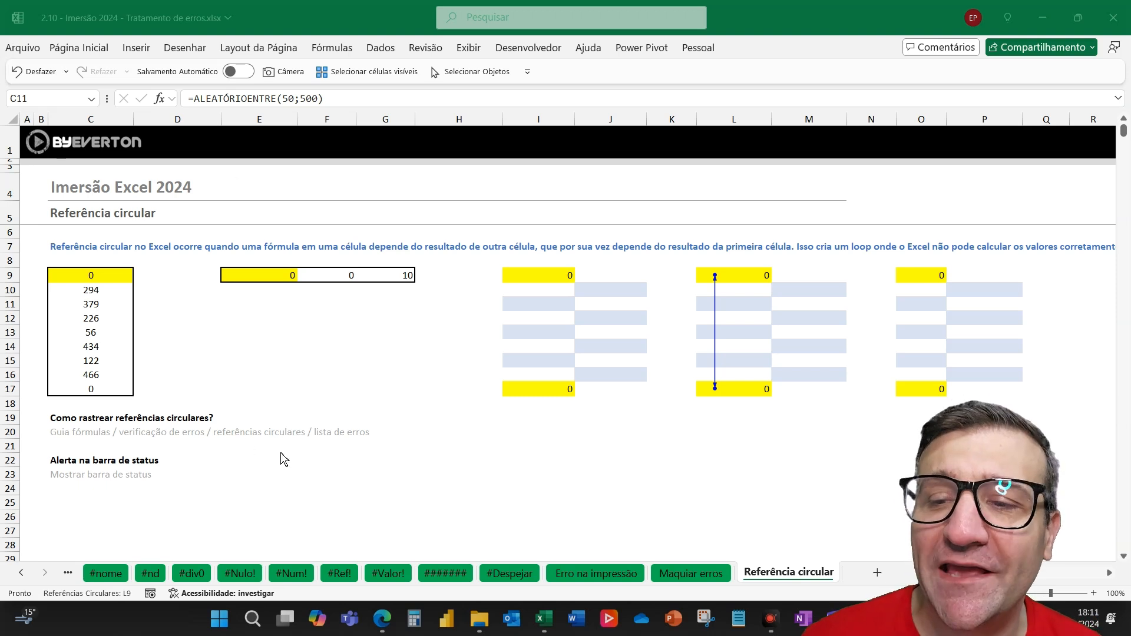
# Inspect the SOMA formula in cell C9 and the range C10:C17 that it references
pyautogui.click(290, 317)
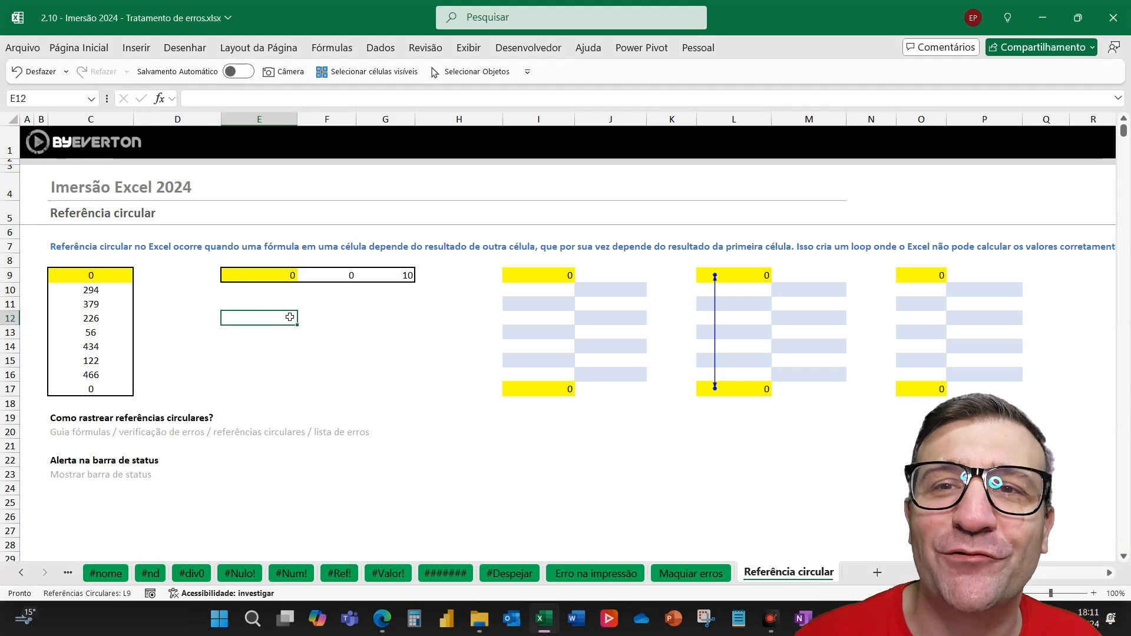
pyautogui.click(118, 274)
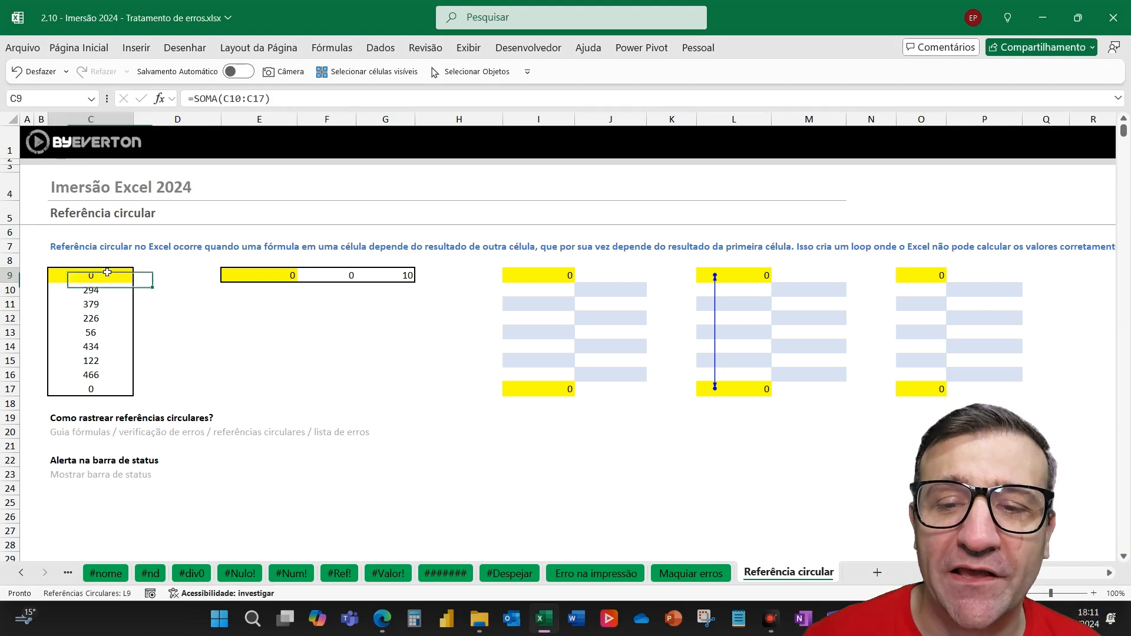
pyautogui.doubleClick(106, 272)
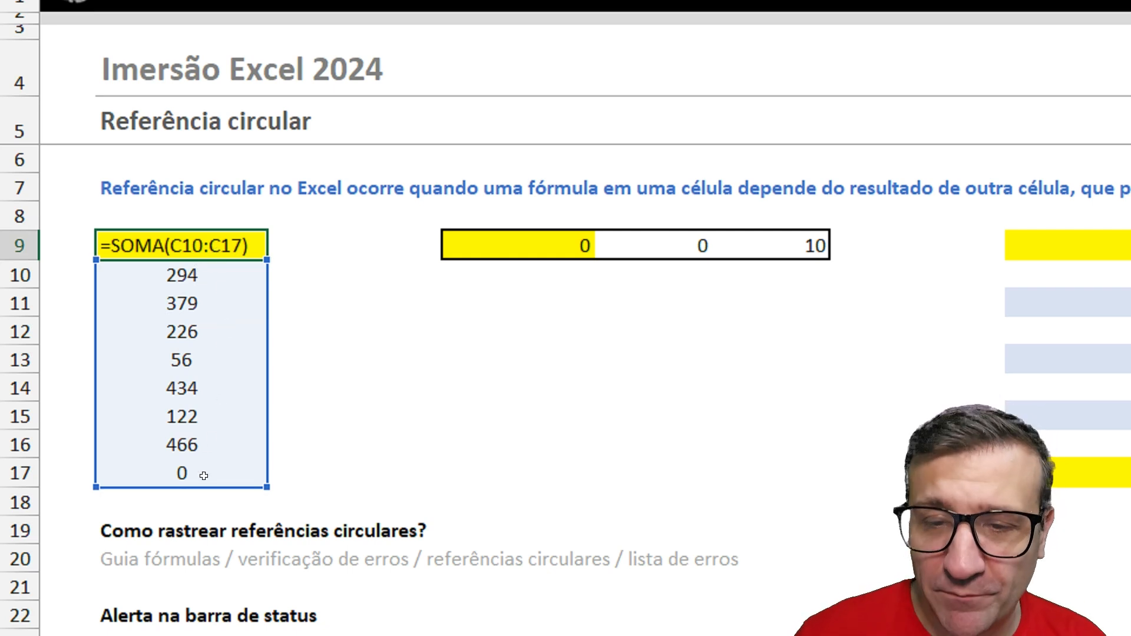
pyautogui.press('Return')
pyautogui.press('Up')
pyautogui.moveTo(91, 264); pyautogui.dragTo(268, 490)
pyautogui.press('Escape')
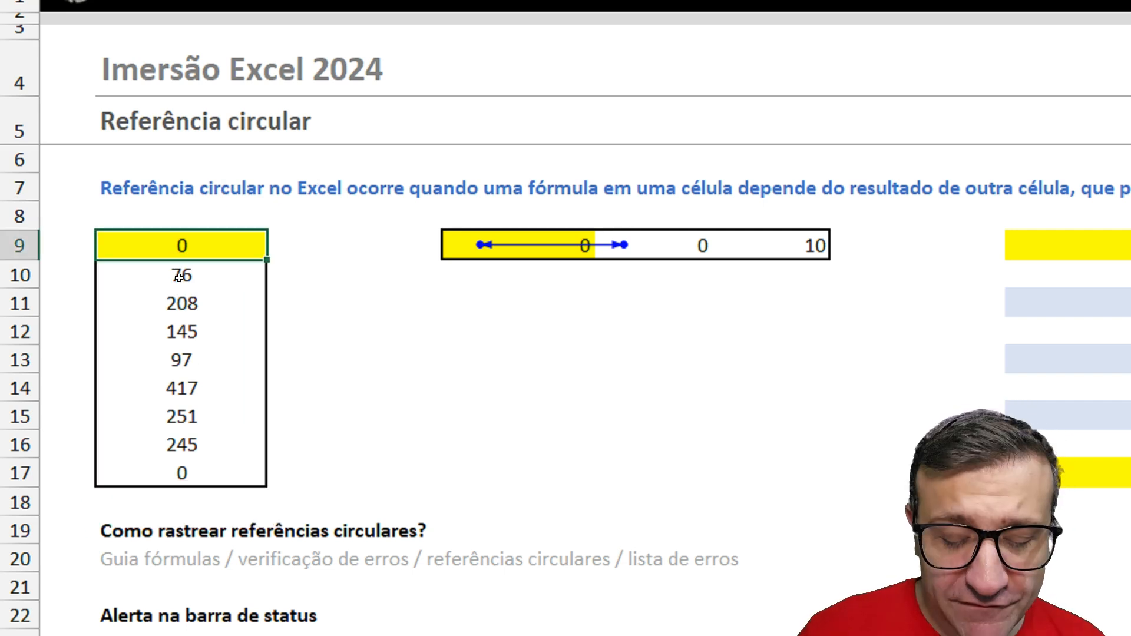
# Go through the random-number cells from C10 to C13 and recalculate the sheet several times
pyautogui.click(179, 279)
pyautogui.press('Down')
pyautogui.press('Down')
pyautogui.press('Down')
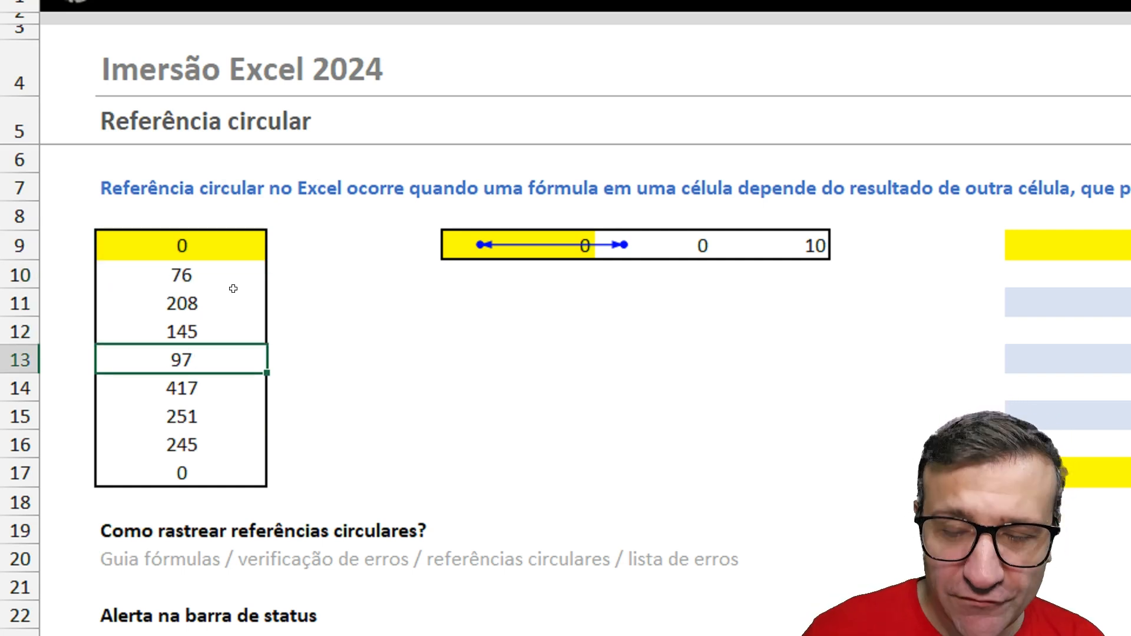
pyautogui.press('F9')
pyautogui.press('F9')
pyautogui.press('F9')
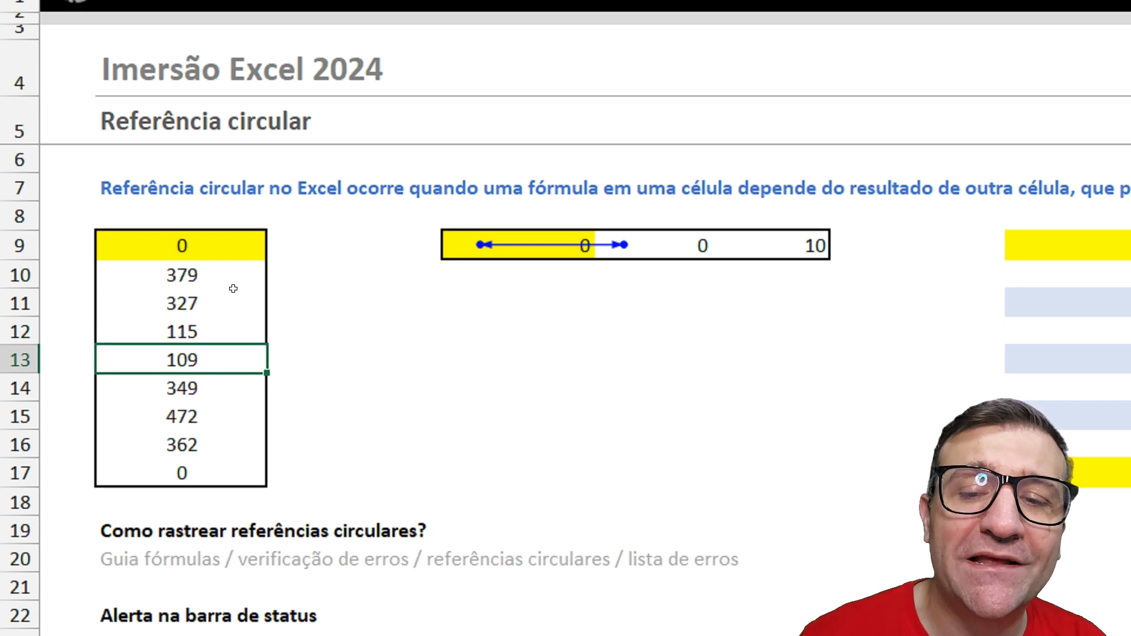
pyautogui.press('F9')
# Enter the formula =C9 in cell C17, the last cell of the summed column
pyautogui.press('Down')
pyautogui.press('Down')
pyautogui.press('Down')
pyautogui.press('Down')
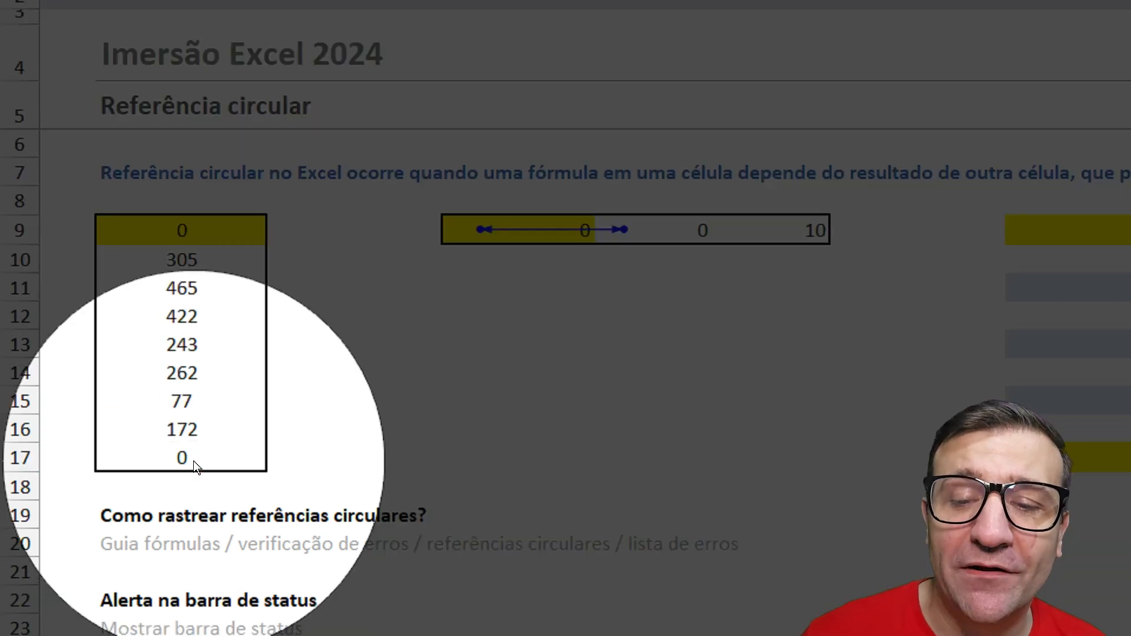
pyautogui.write('=C9')
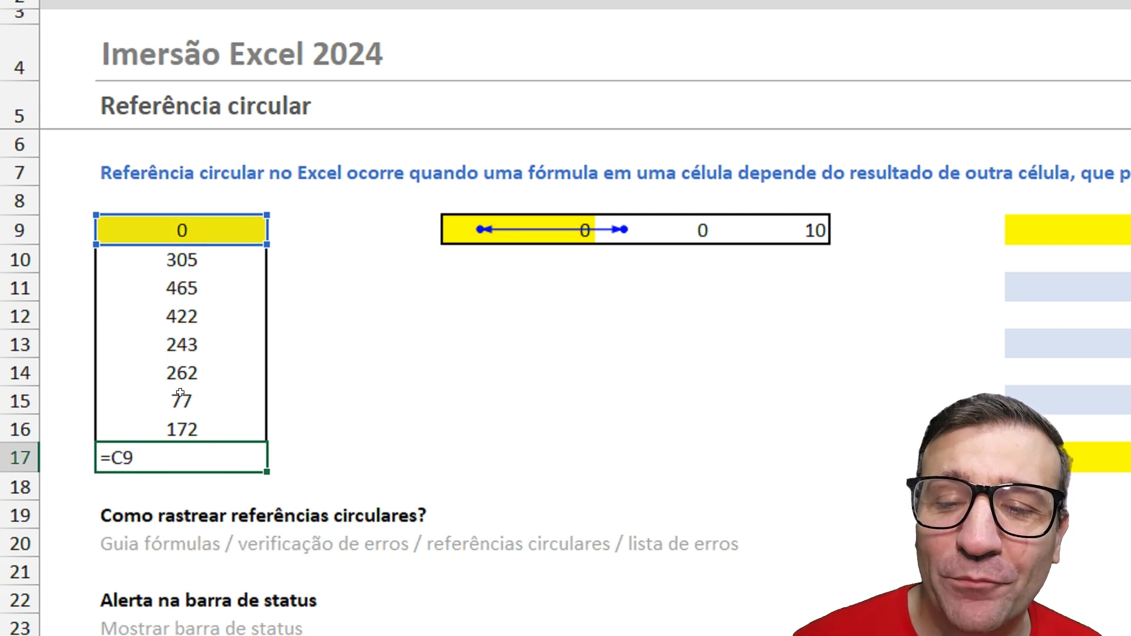
pyautogui.hotkey('ctrl', 'Return')
# Re-enter the SOMA formula in C9 unchanged so Excel re-evaluates the circular reference with C17
pyautogui.click(189, 233)
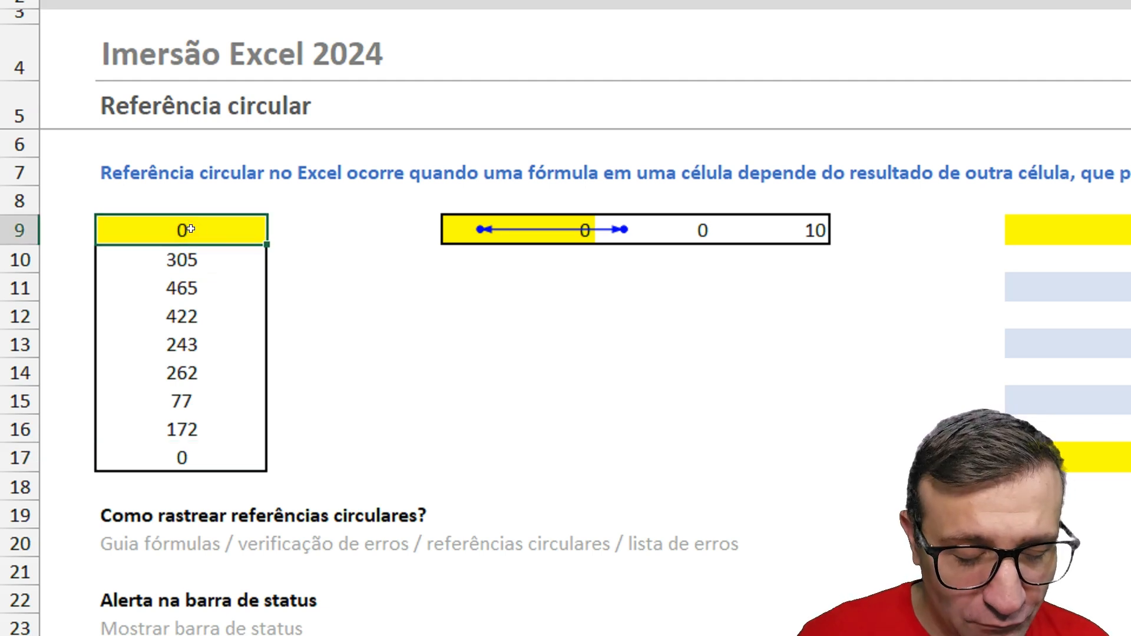
pyautogui.doubleClick(188, 233)
pyautogui.press('Escape')
pyautogui.press('Return')
pyautogui.click(191, 229)
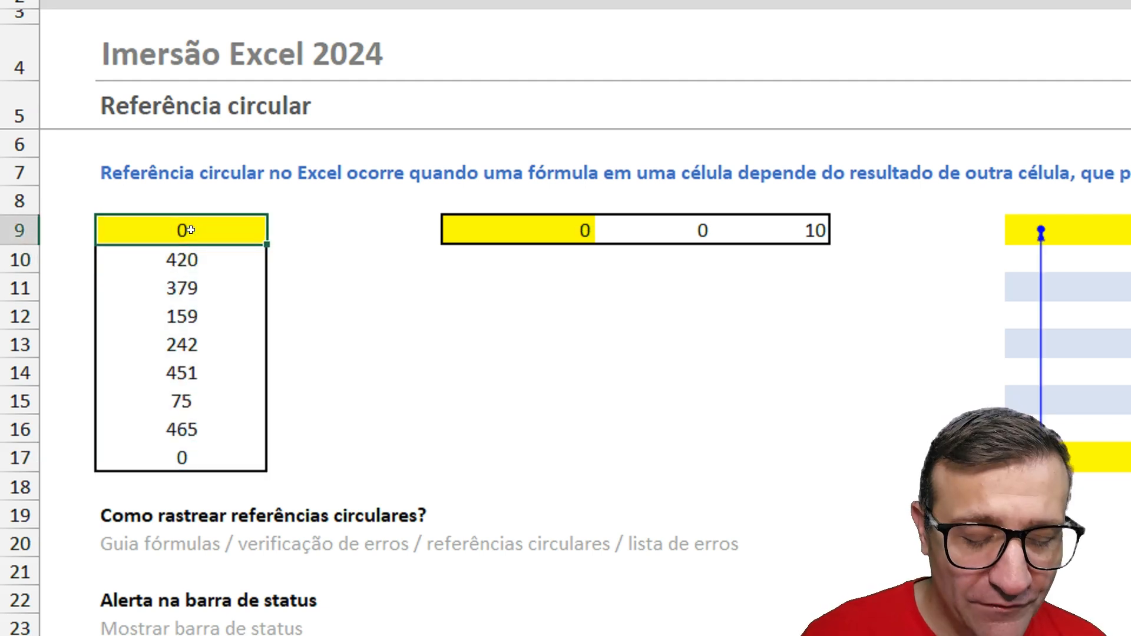
pyautogui.doubleClick(191, 230)
pyautogui.press('Return')
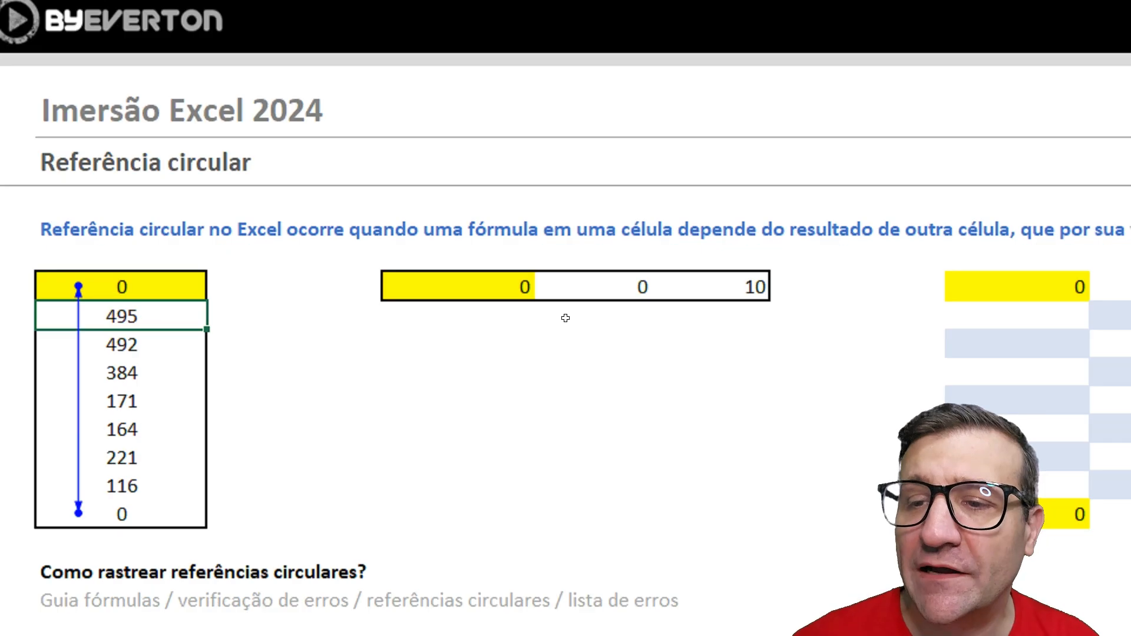
# Inspect how the formulas in E9 and F9 reference each other, along with the value in G9
pyautogui.click(560, 232)
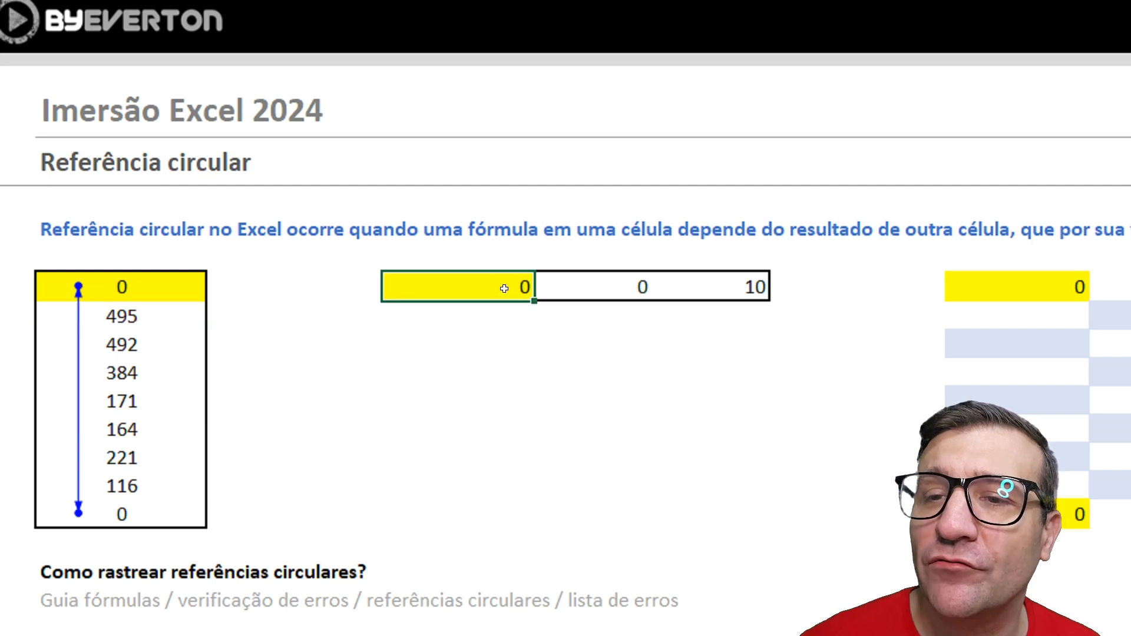
pyautogui.doubleClick(504, 288)
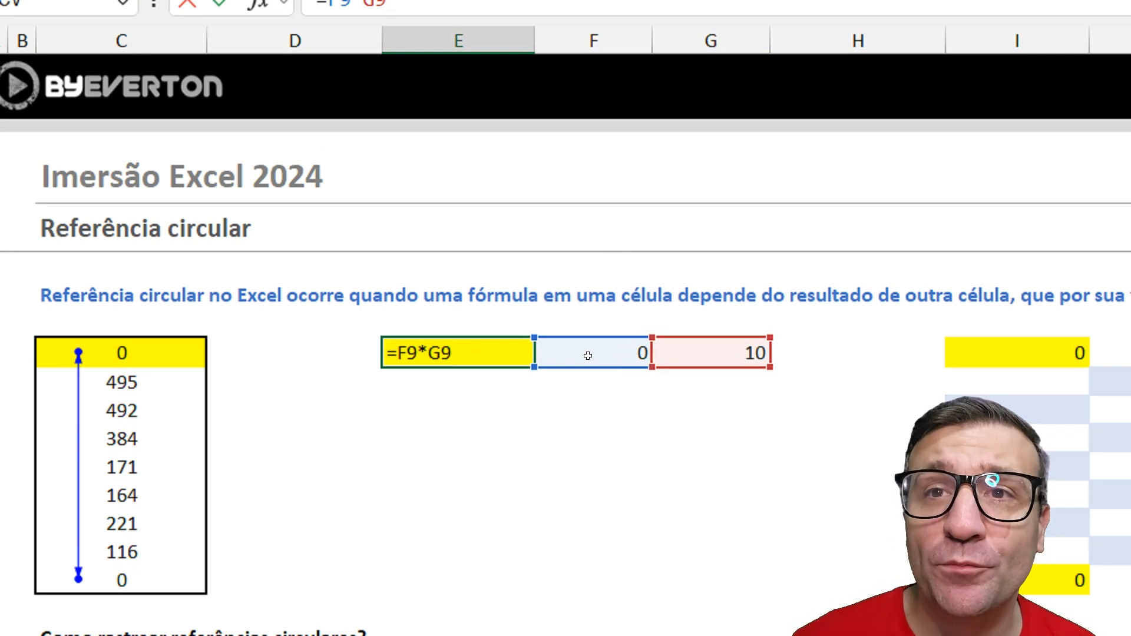
pyautogui.press('Tab')
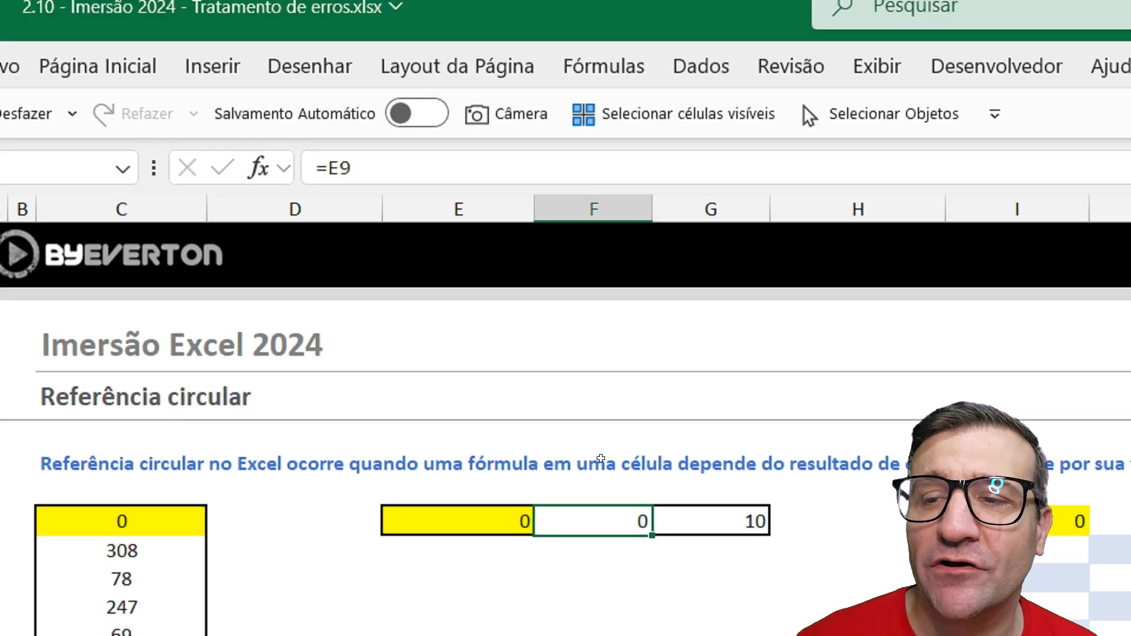
pyautogui.click(701, 346)
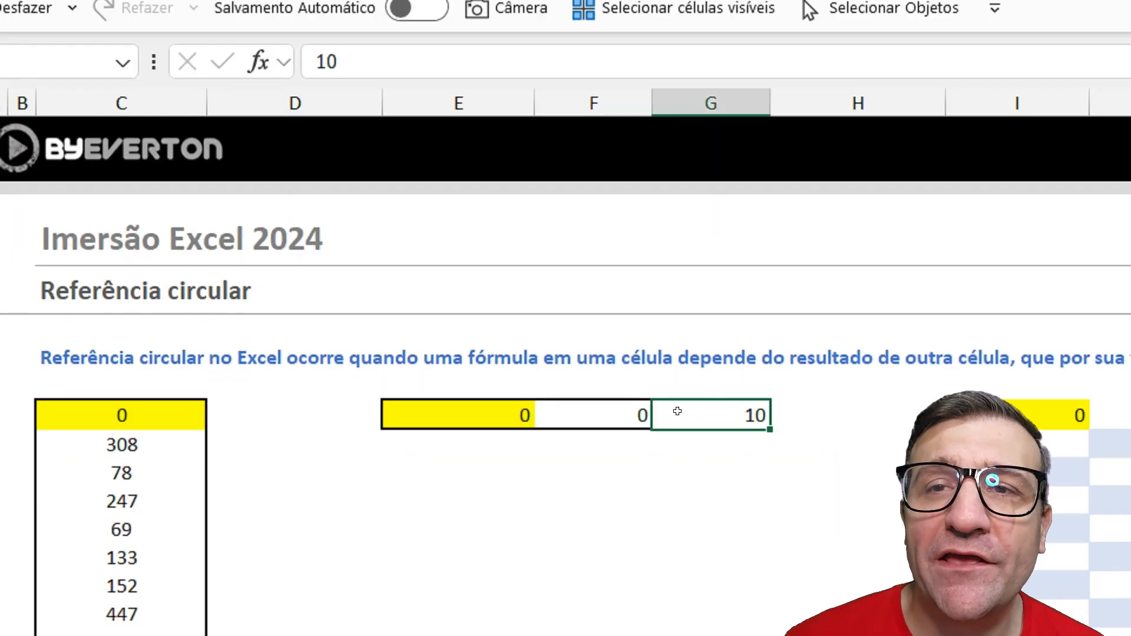
pyautogui.click(589, 417)
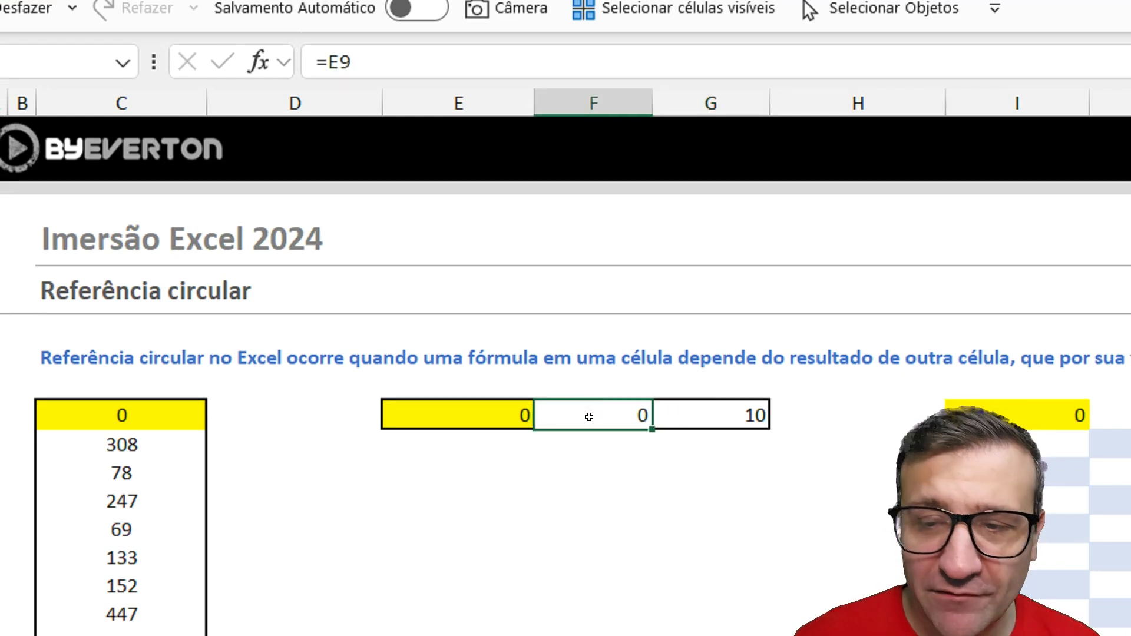
pyautogui.doubleClick(589, 417)
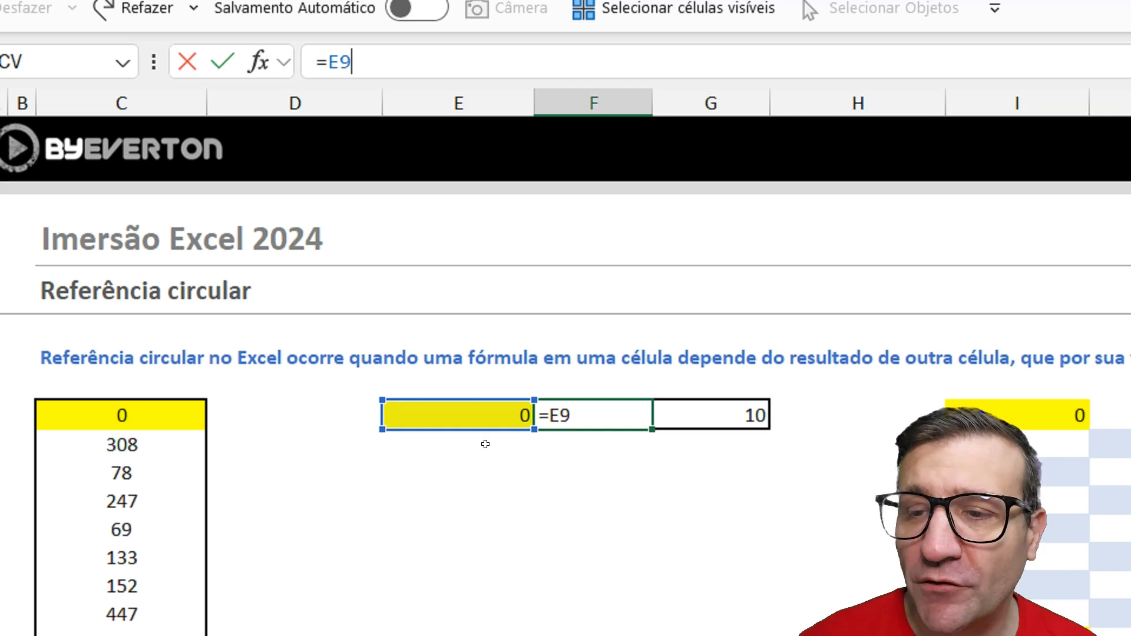
pyautogui.press('Return')
pyautogui.press('Up')
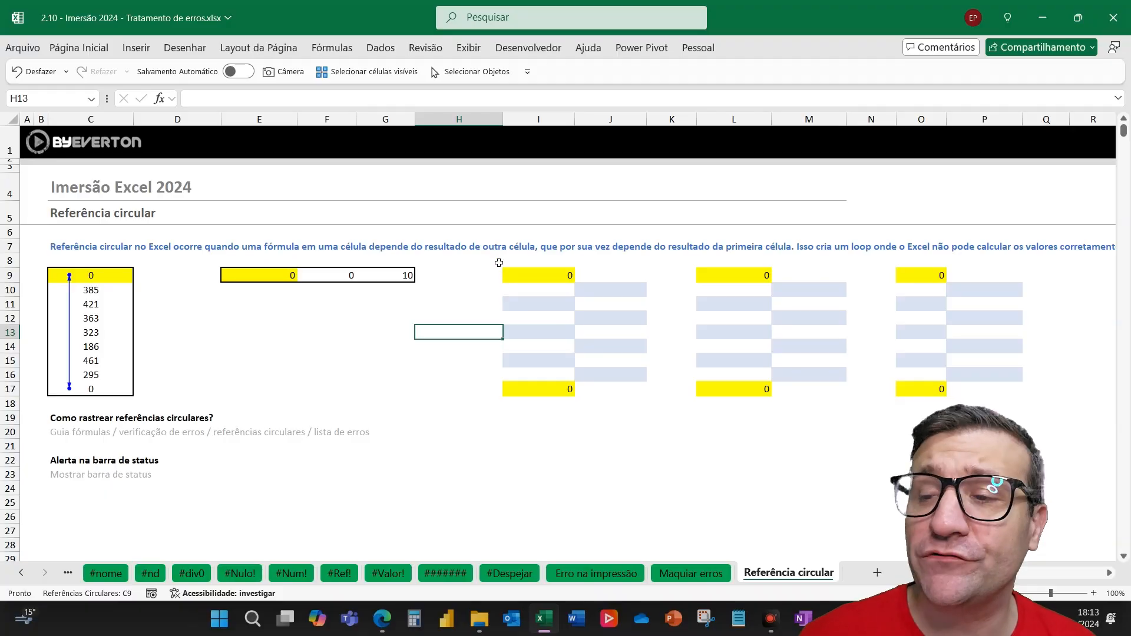
# Inspect the addition formula in I9 and the formula in I17 that points back to it
pyautogui.click(1008, 387)
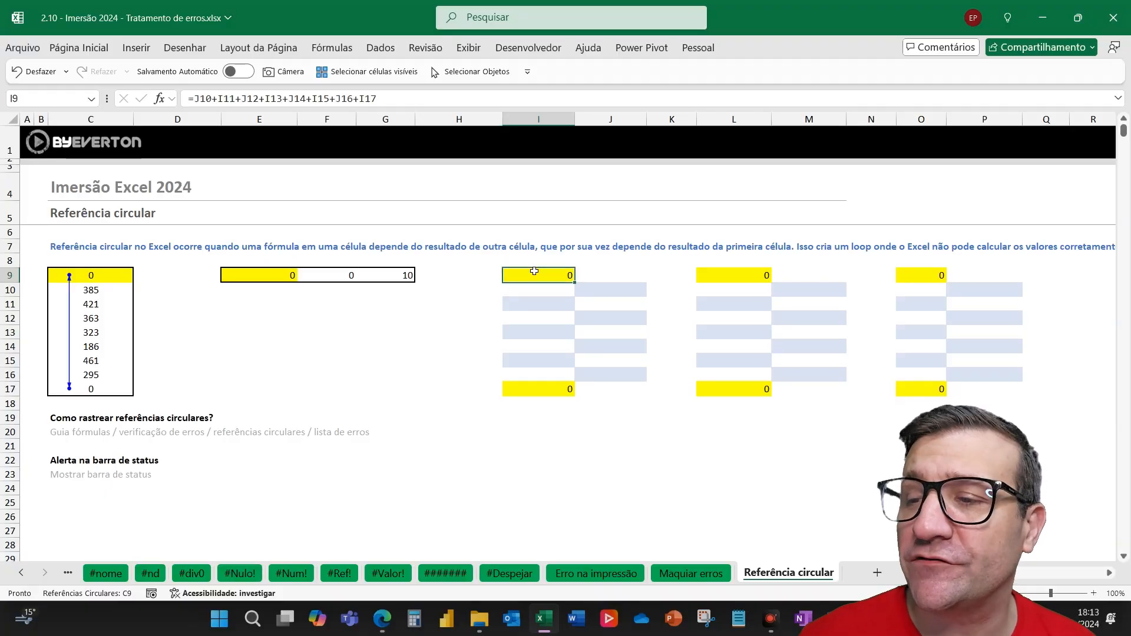
pyautogui.doubleClick(535, 271)
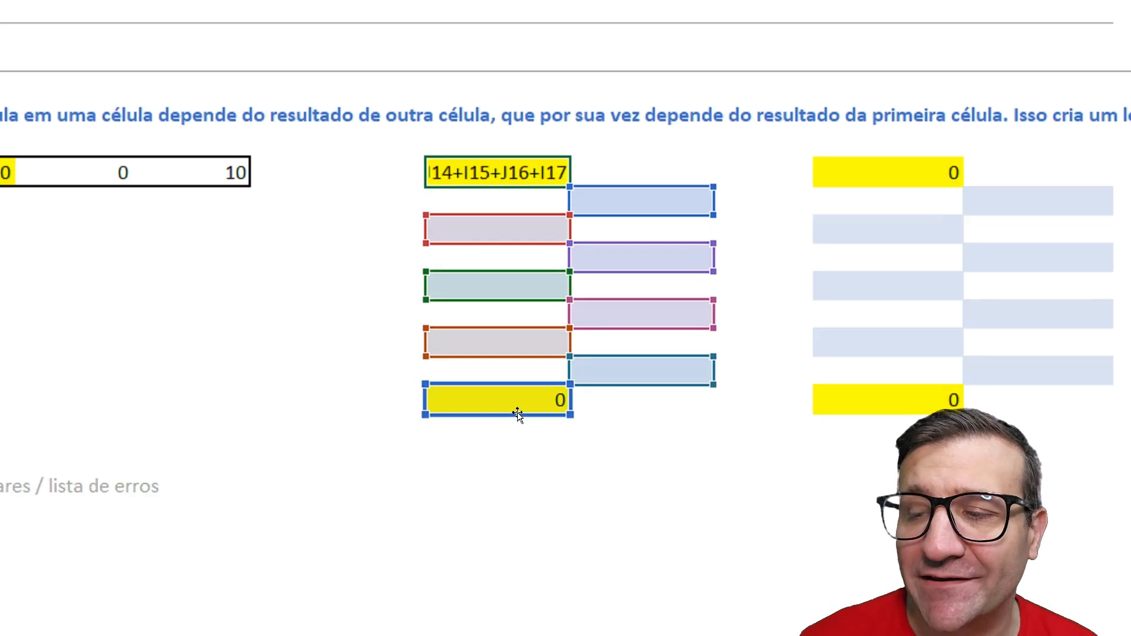
pyautogui.press('Escape')
pyautogui.click(518, 405)
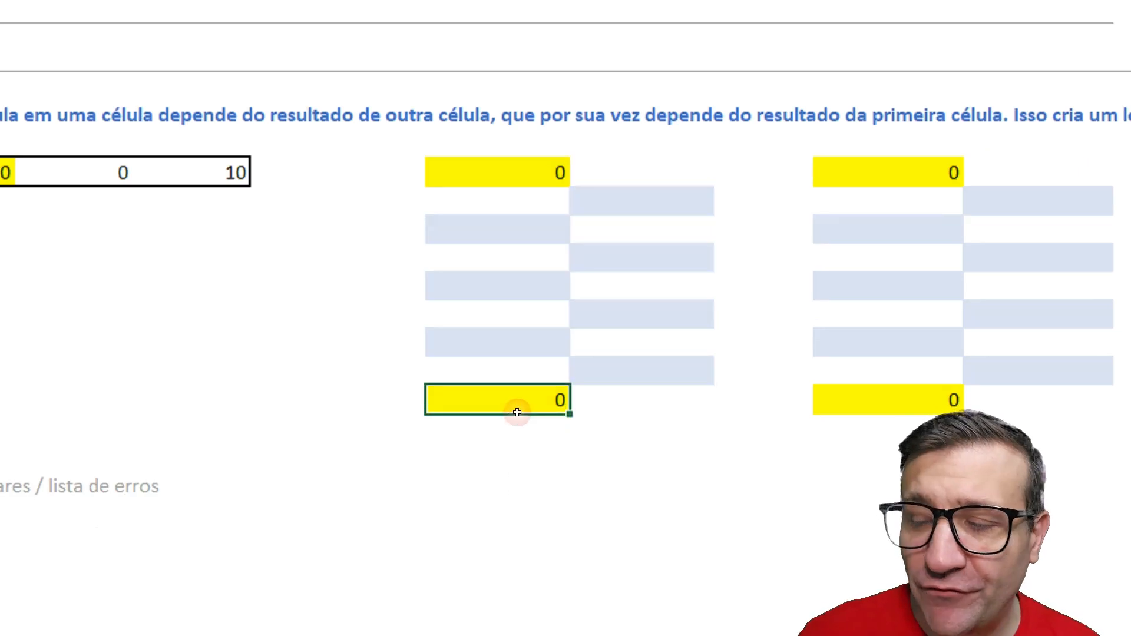
pyautogui.press('F2')
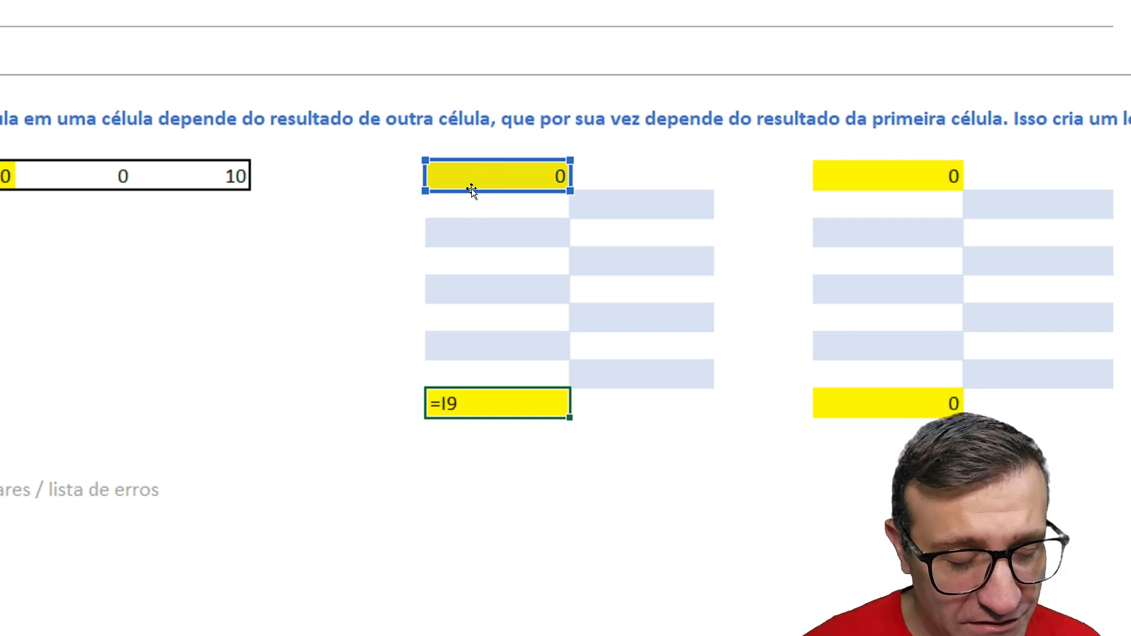
pyautogui.hotkey('ctrl', 'Return')
# Re-enter the addition formula in I9 unchanged, twice, to re-evaluate its circular reference
pyautogui.click(507, 180)
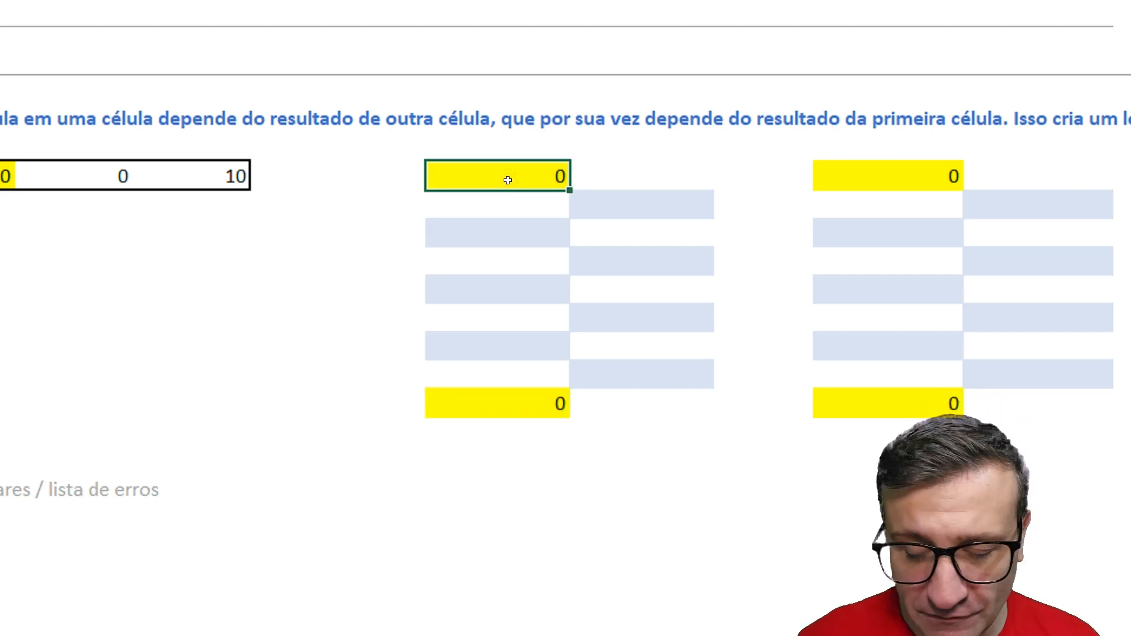
pyautogui.press('F2')
pyautogui.press('Return')
pyautogui.press('Up')
pyautogui.press('F2')
pyautogui.press('Return')
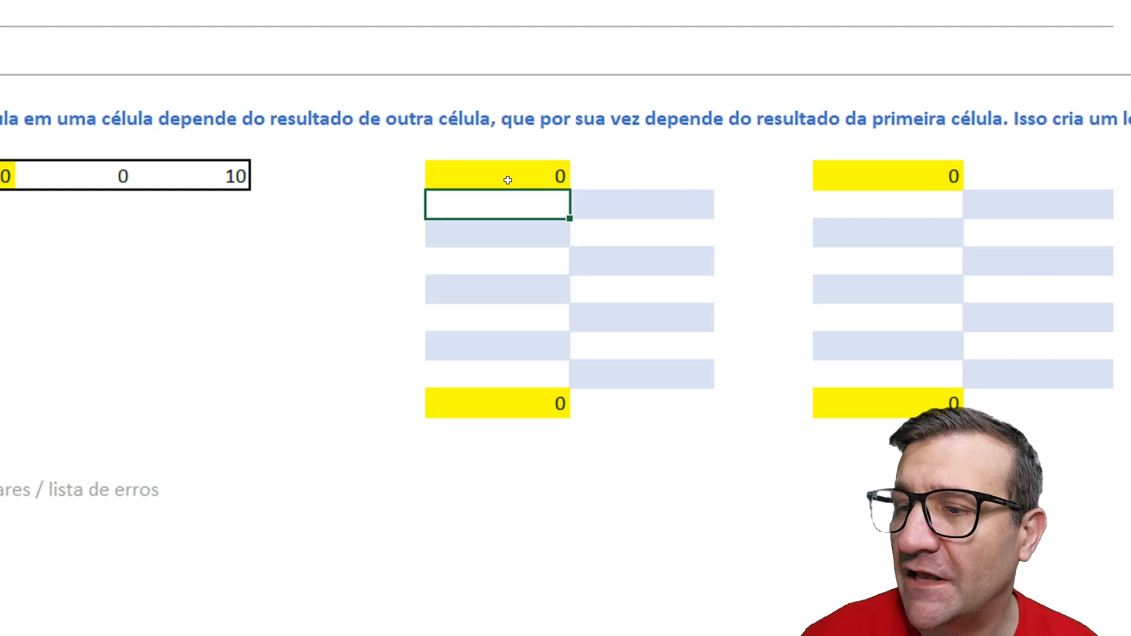
pyautogui.press('Up')
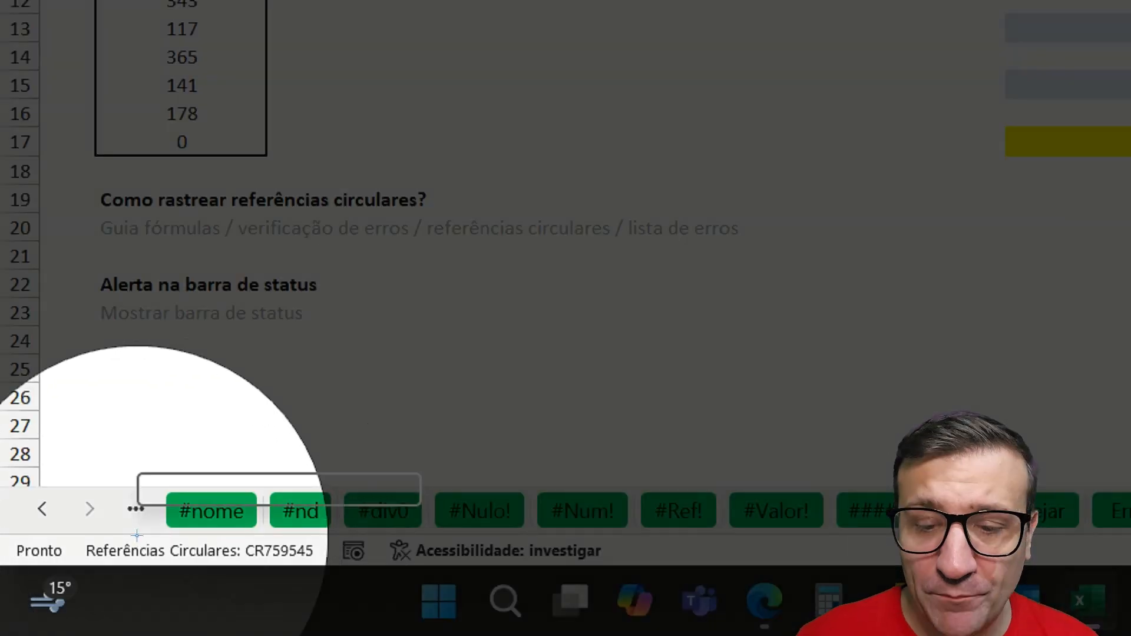
pyautogui.moveTo(46, 517)
pyautogui.mouseDown()
pyautogui.moveTo(115, 576)
pyautogui.moveTo(347, 586)
pyautogui.mouseUp()
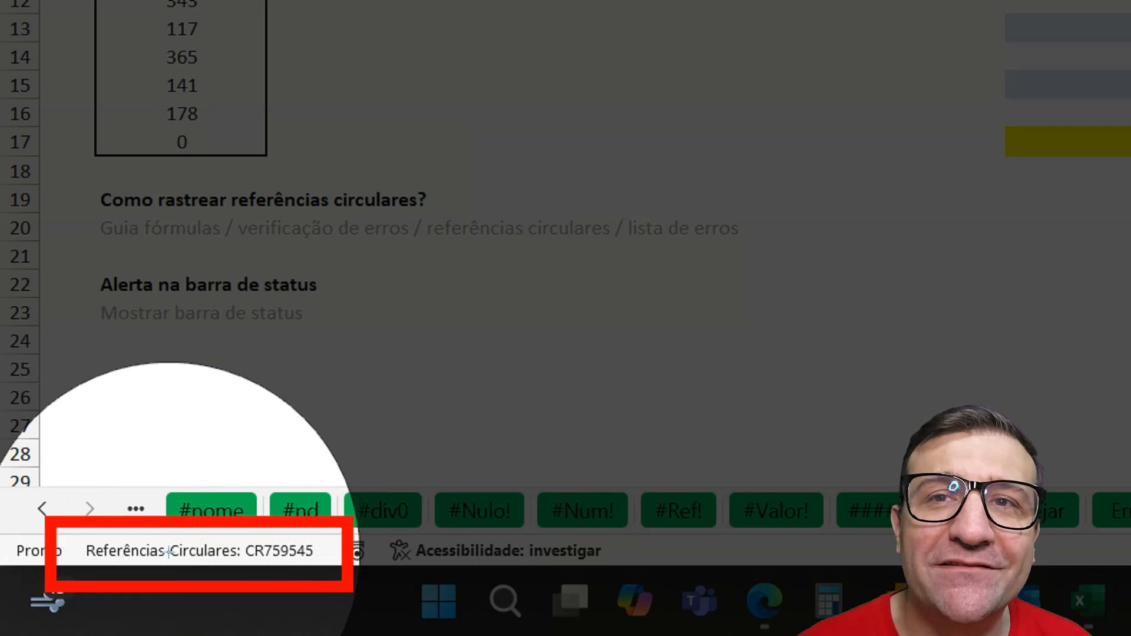
pyautogui.press('Escape')
pyautogui.press('Escape')
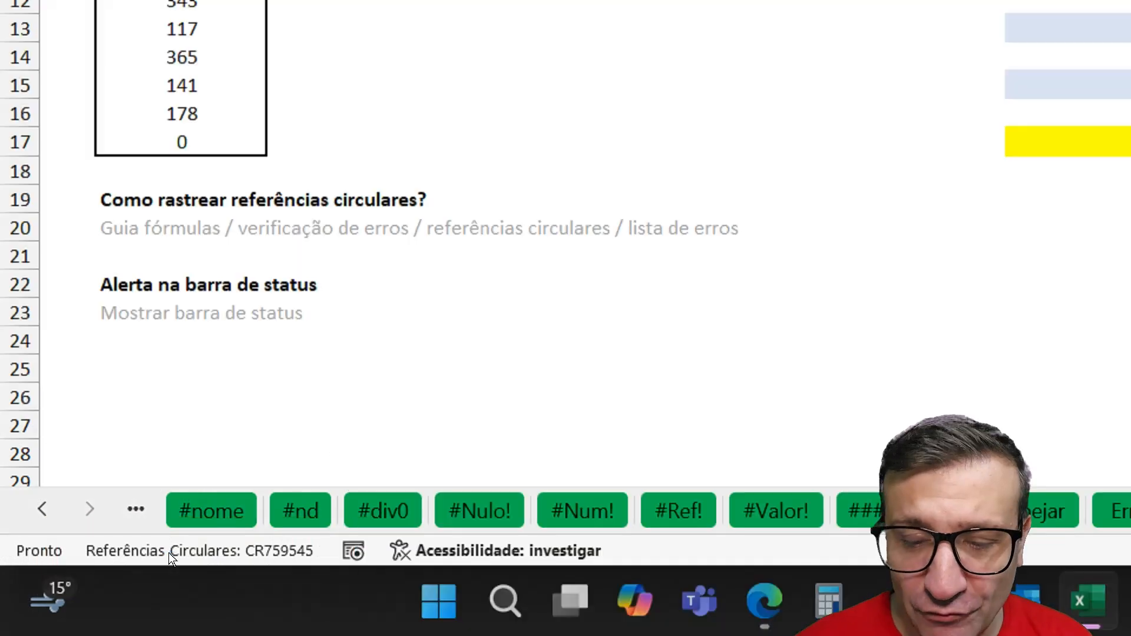
pyautogui.press('Escape')
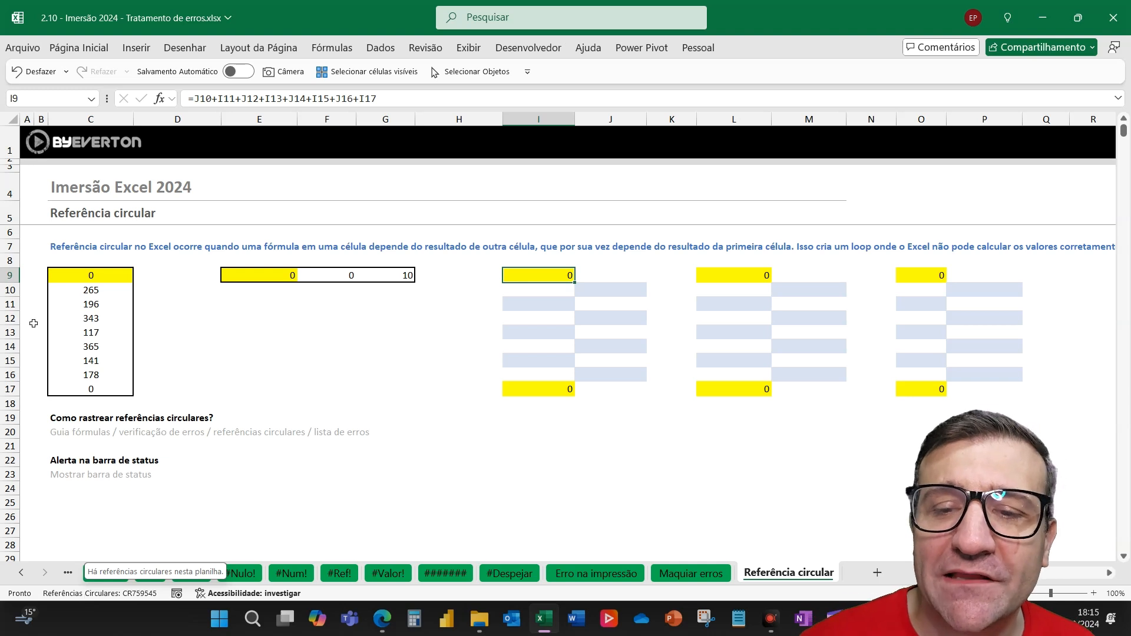
# Re-enter the SOMA formula in C9 unchanged to make it the tracked circular reference
pyautogui.click(75, 273)
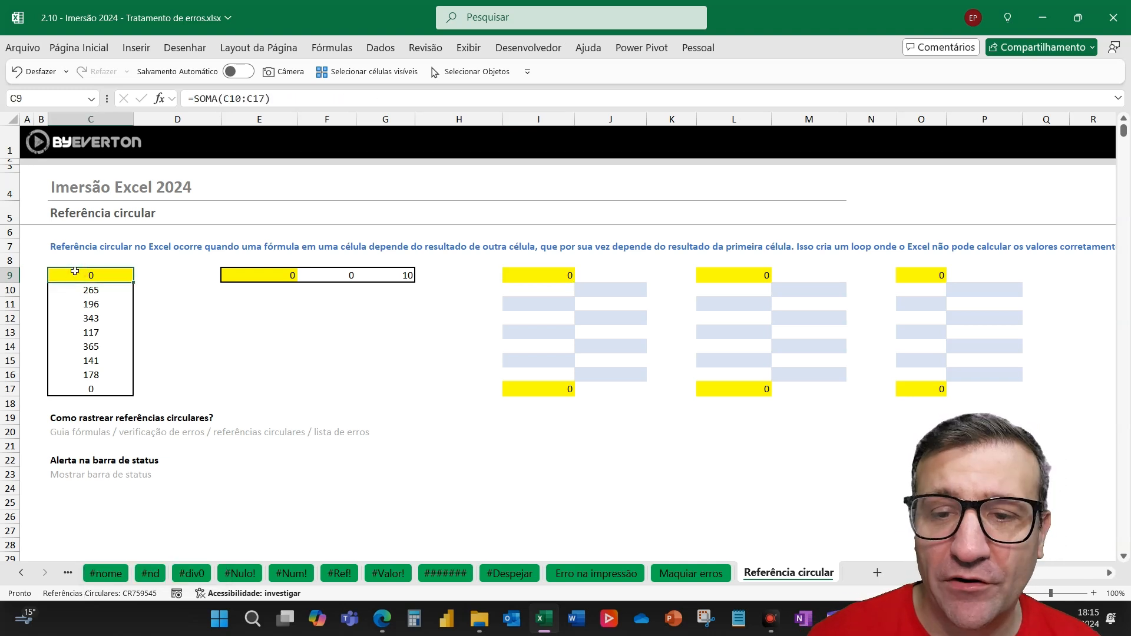
pyautogui.press('F2')
pyautogui.press('Return')
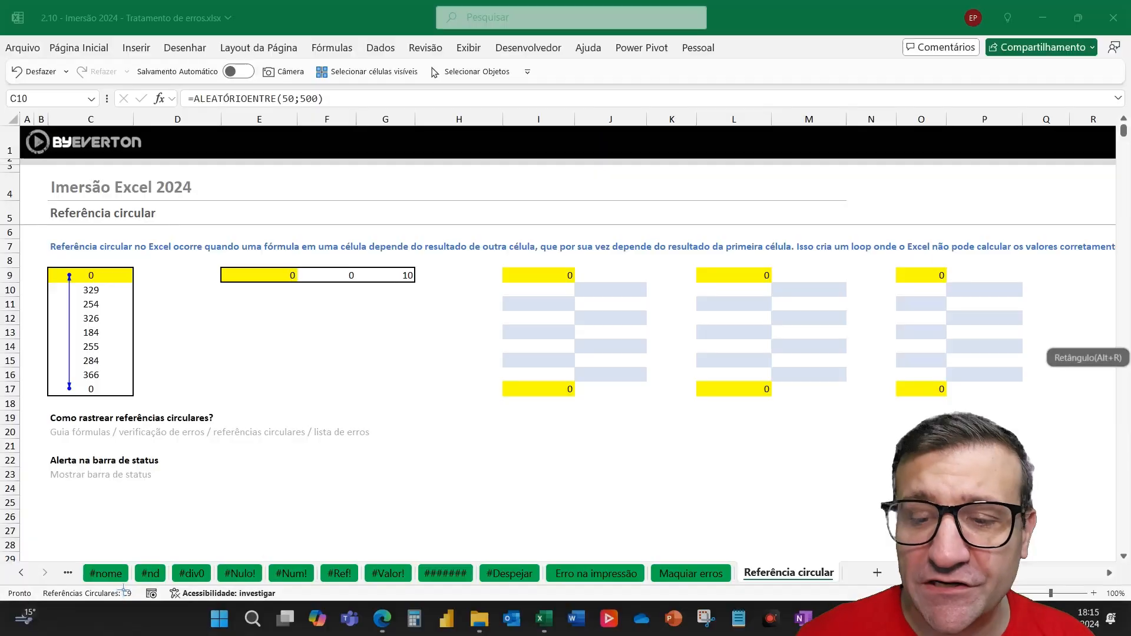
# Look up the sheet's circular reference cells with the error-checking Referências Circulares list, then close it
pyautogui.click(332, 48)
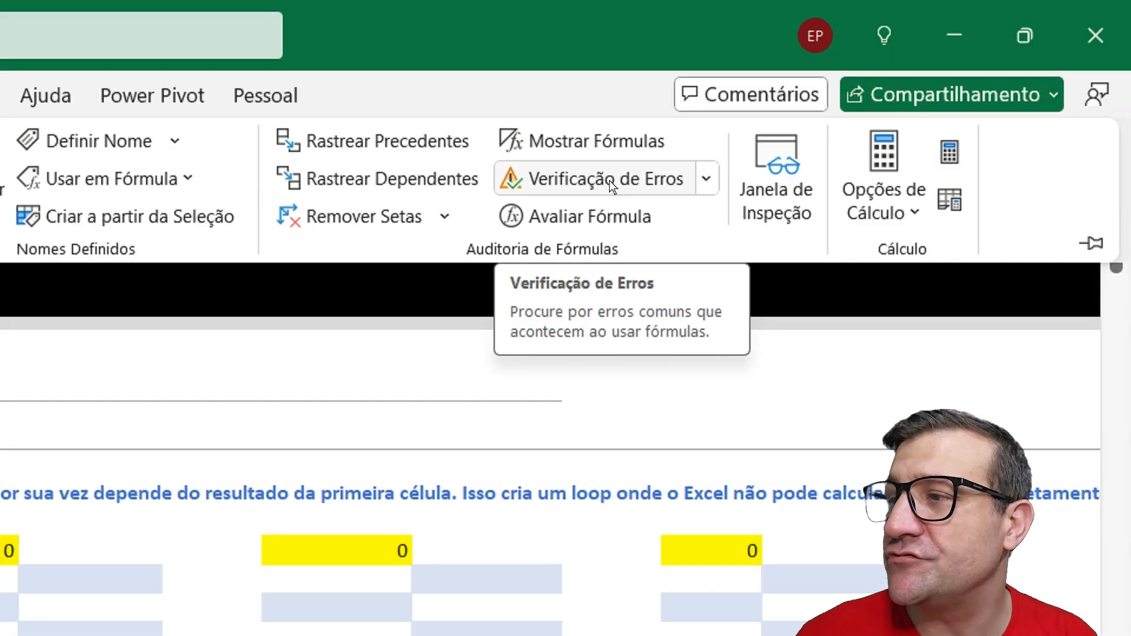
pyautogui.click(704, 177)
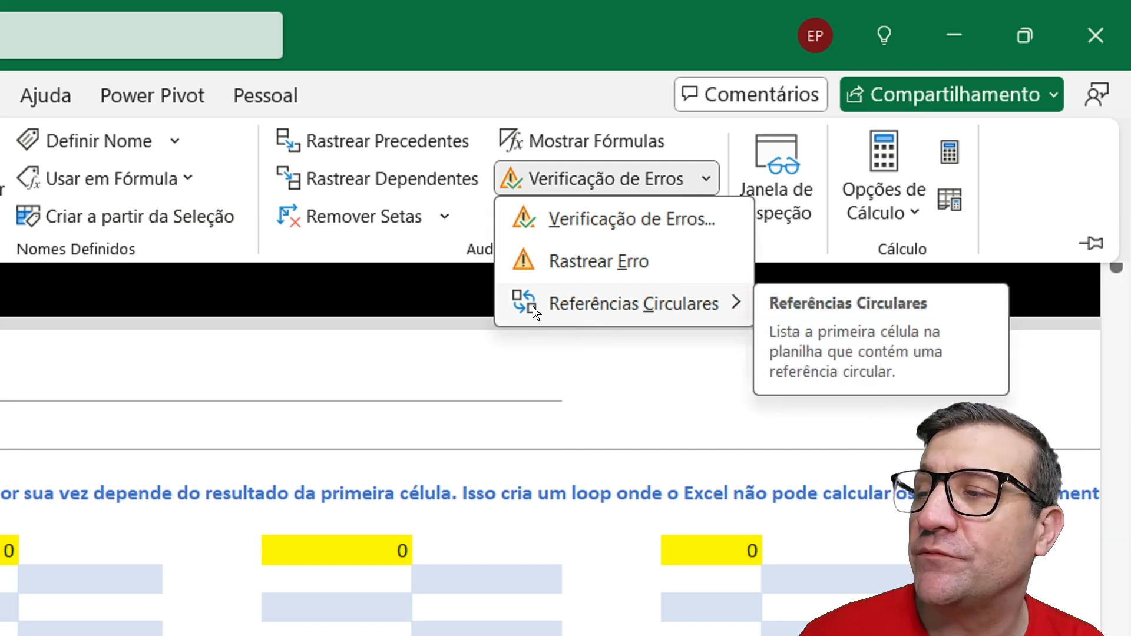
pyautogui.moveTo(568, 301)
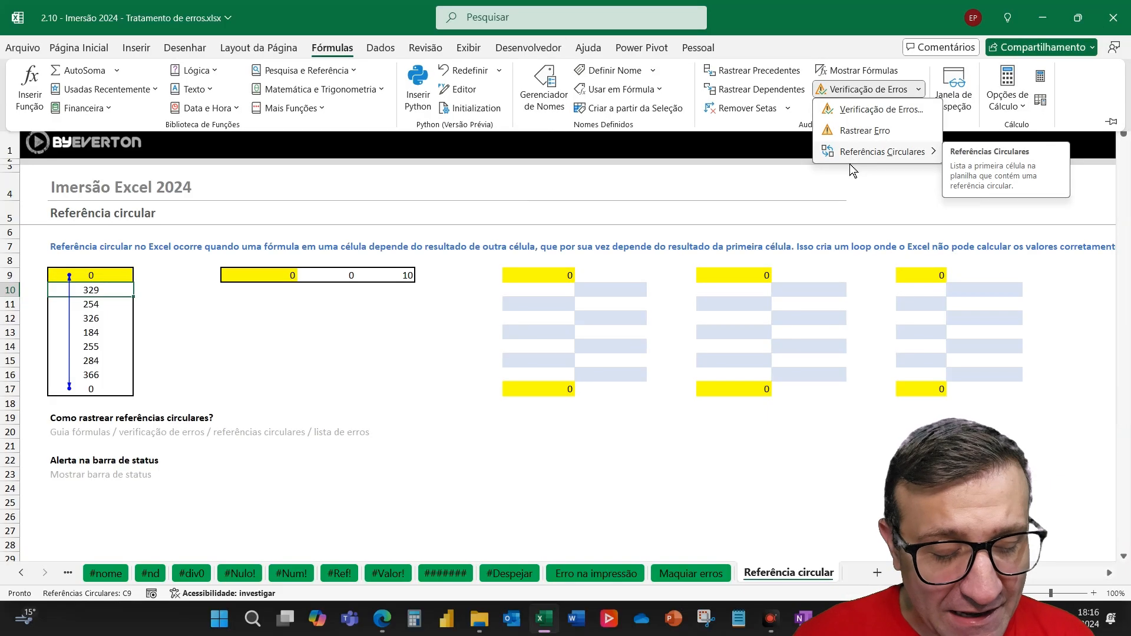
pyautogui.click(561, 330)
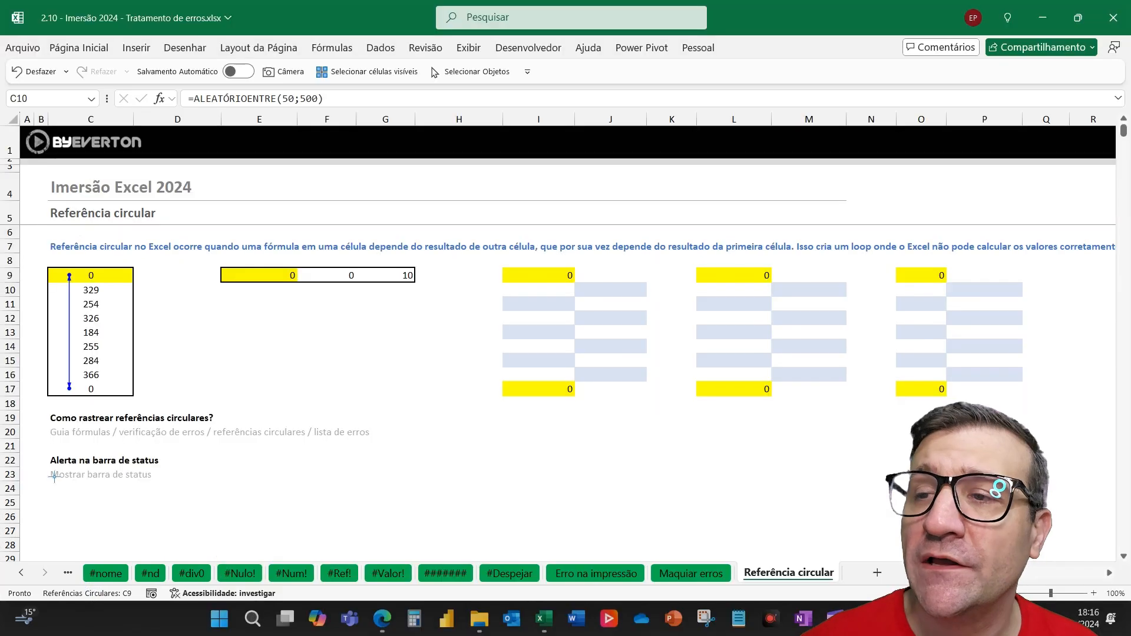
pyautogui.click(335, 48)
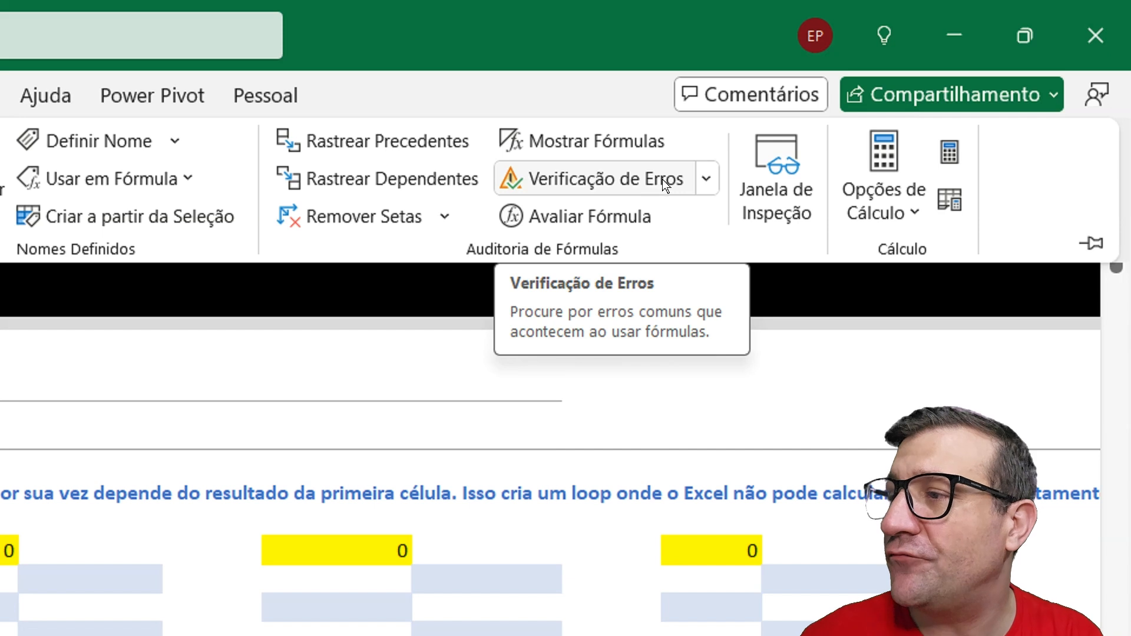
pyautogui.click(919, 89)
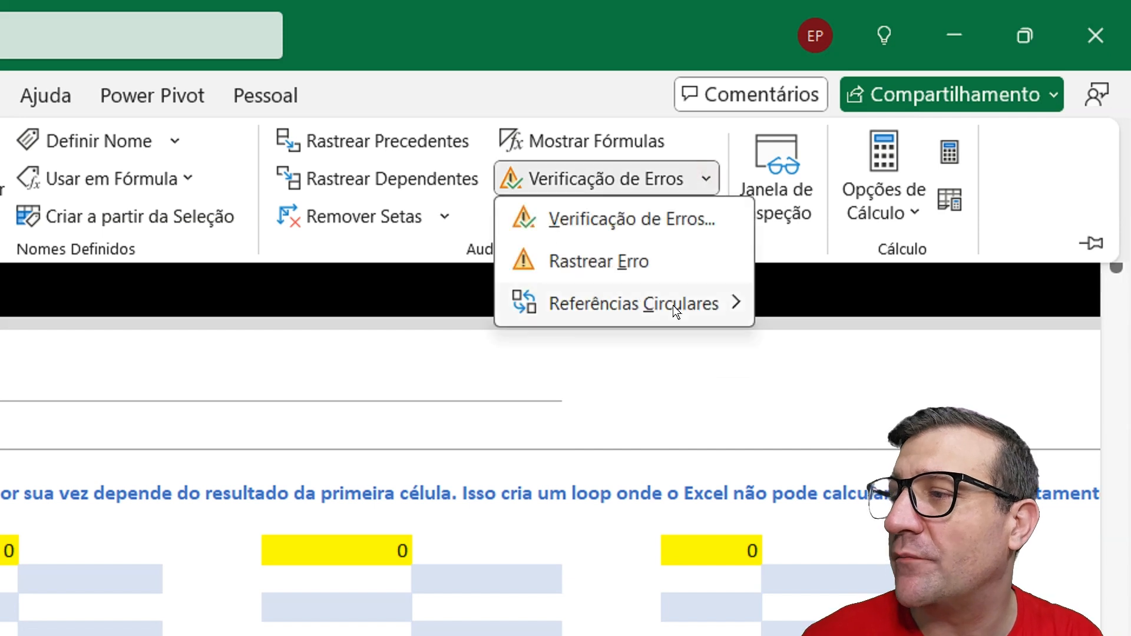
pyautogui.moveTo(704, 311)
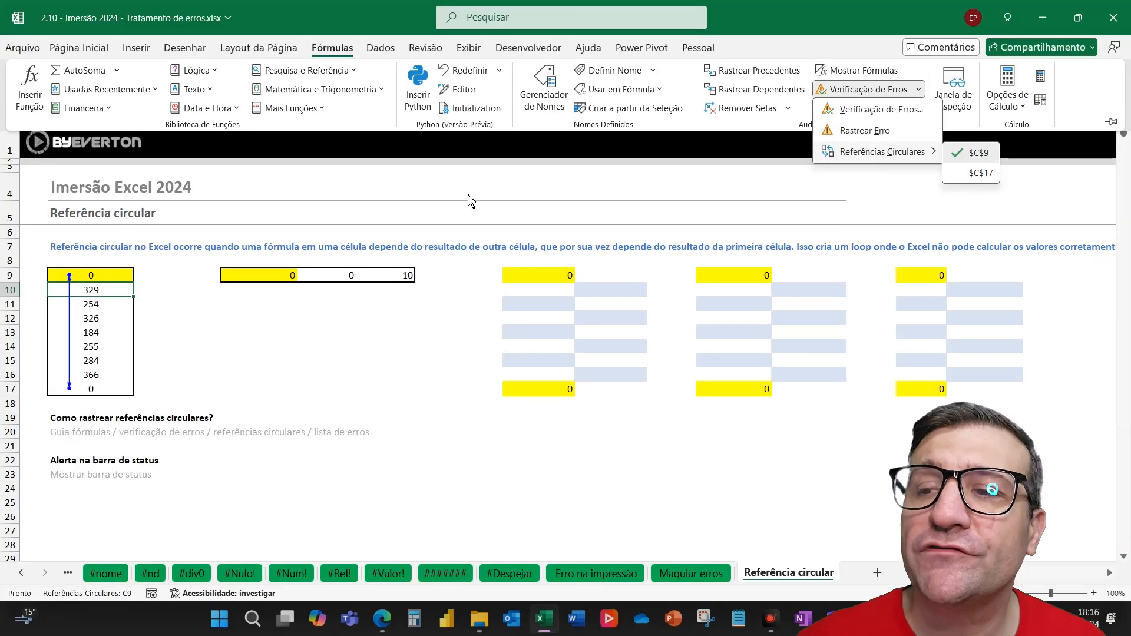
pyautogui.click(447, 171)
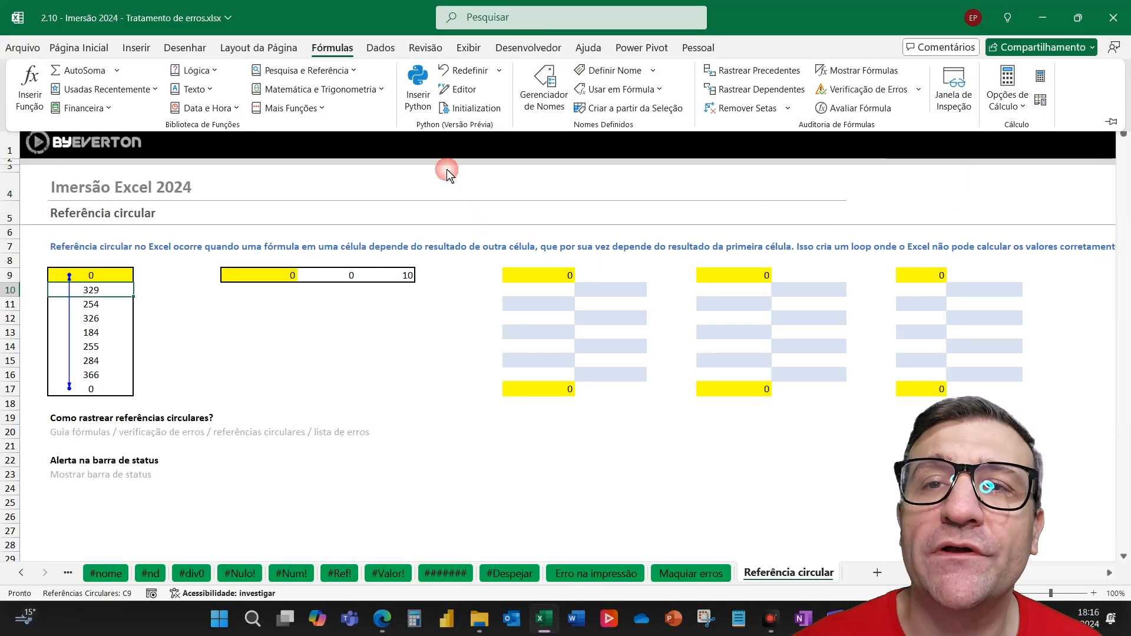